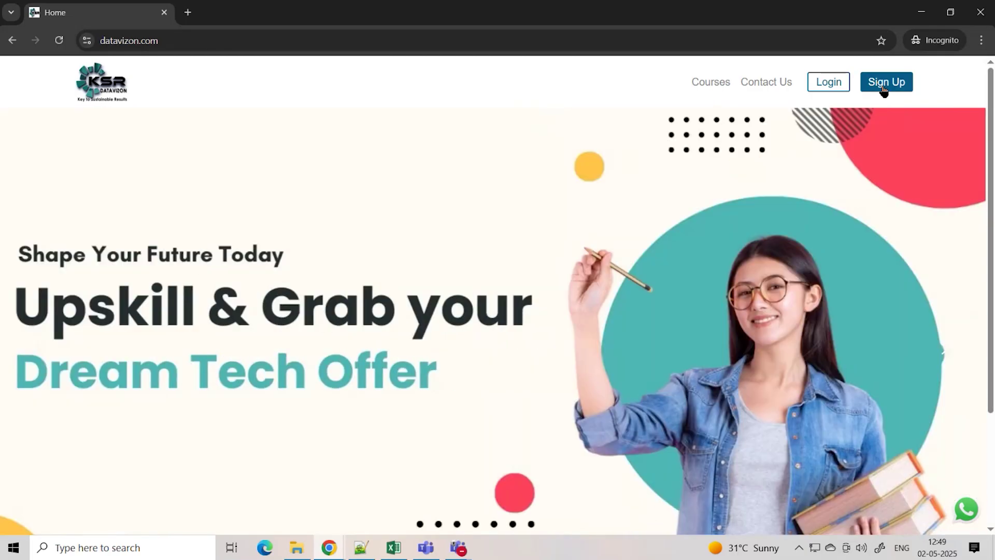
# Dismiss the Sign Up panel and switch to the Login panel instead
pyautogui.click(884, 85)
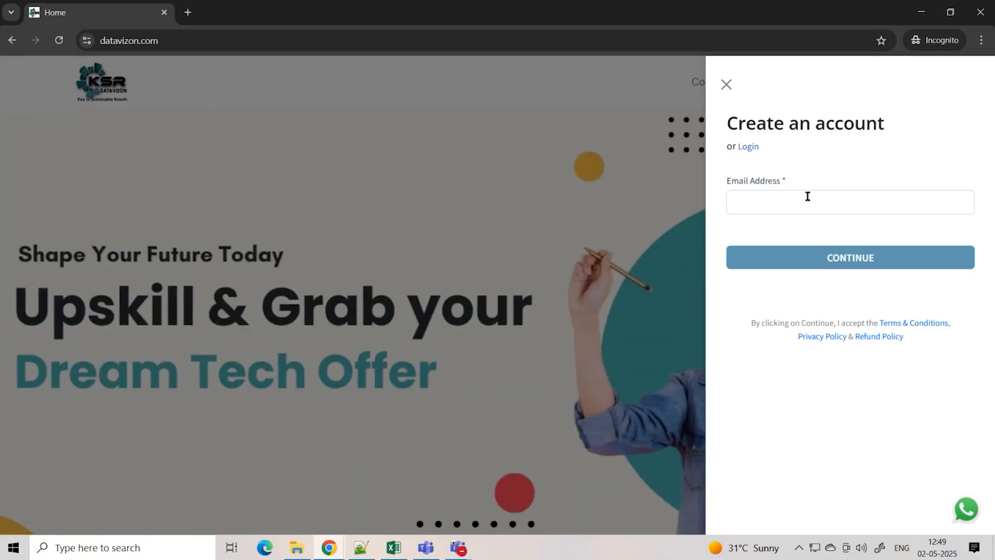
pyautogui.click(726, 85)
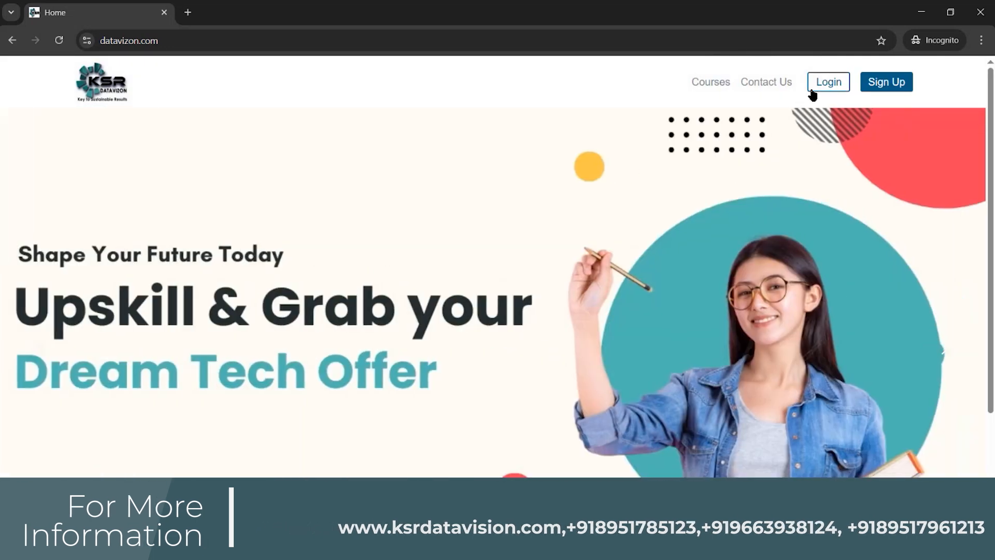
pyautogui.click(821, 87)
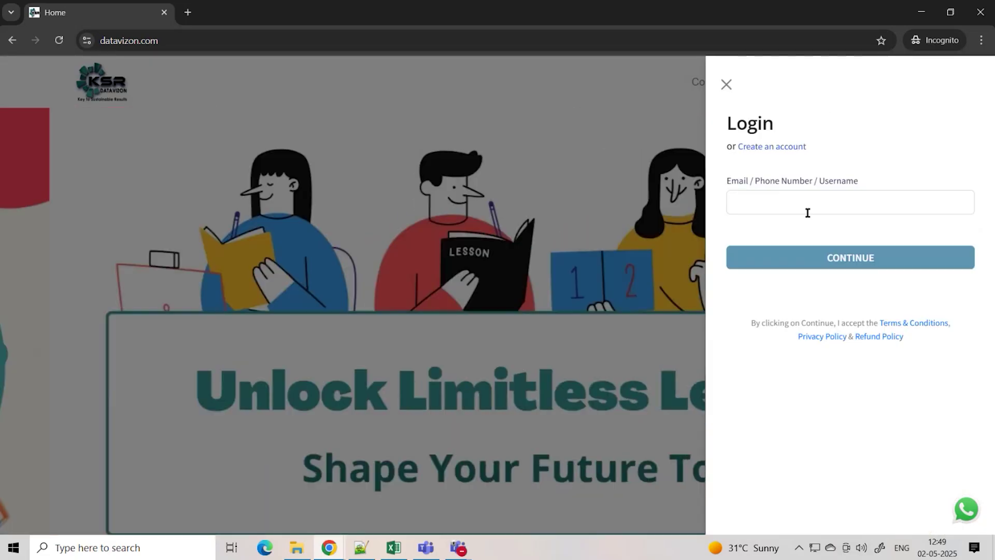
# Fill the email from the saved suggestion, continue, and enter the account password
pyautogui.click(808, 212)
pyautogui.write('k')
pyautogui.click(845, 234)
pyautogui.click(825, 258)
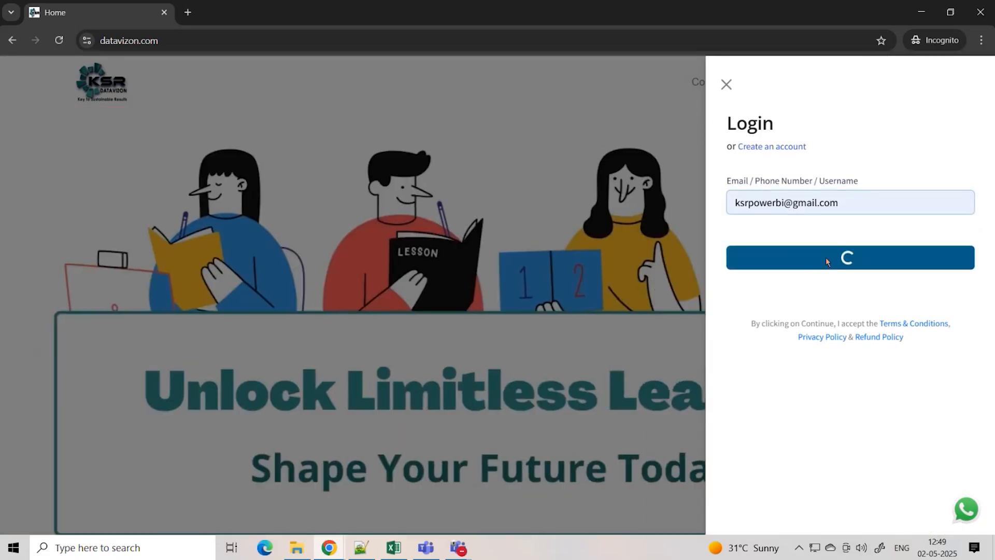
pyautogui.click(815, 256)
pyautogui.write('•')
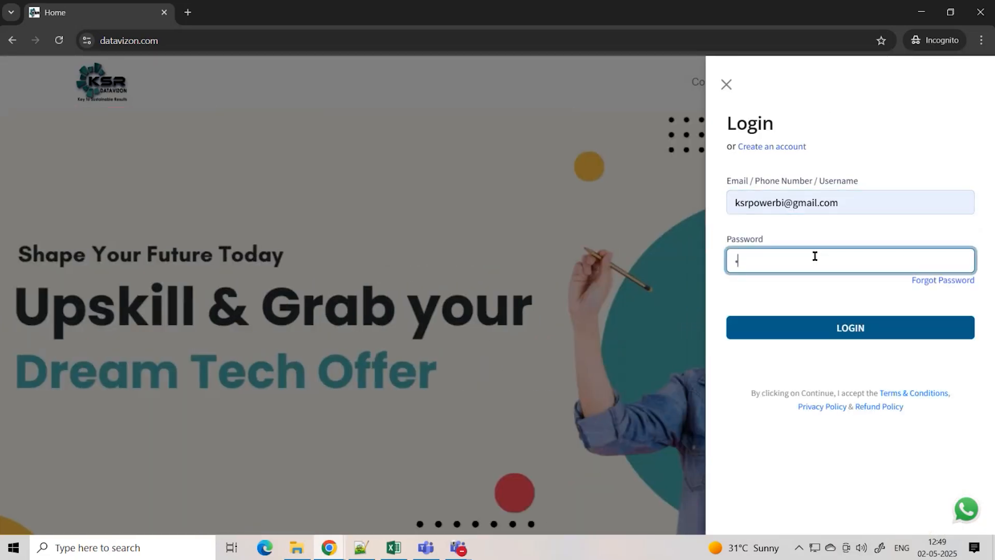
pyautogui.write('•••••••')
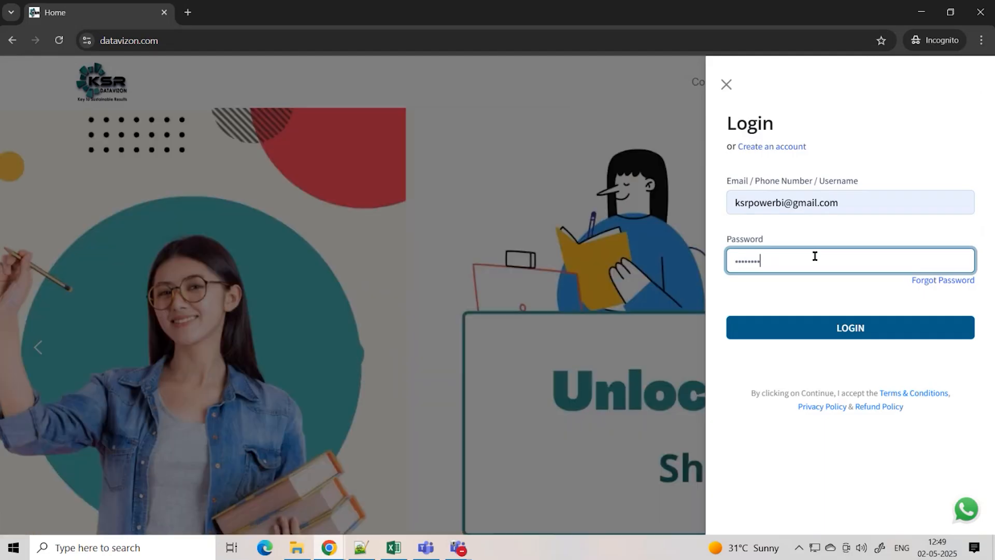
# Submit the login and open Explore Courses from the dashboard in a new tab
pyautogui.press('Return')
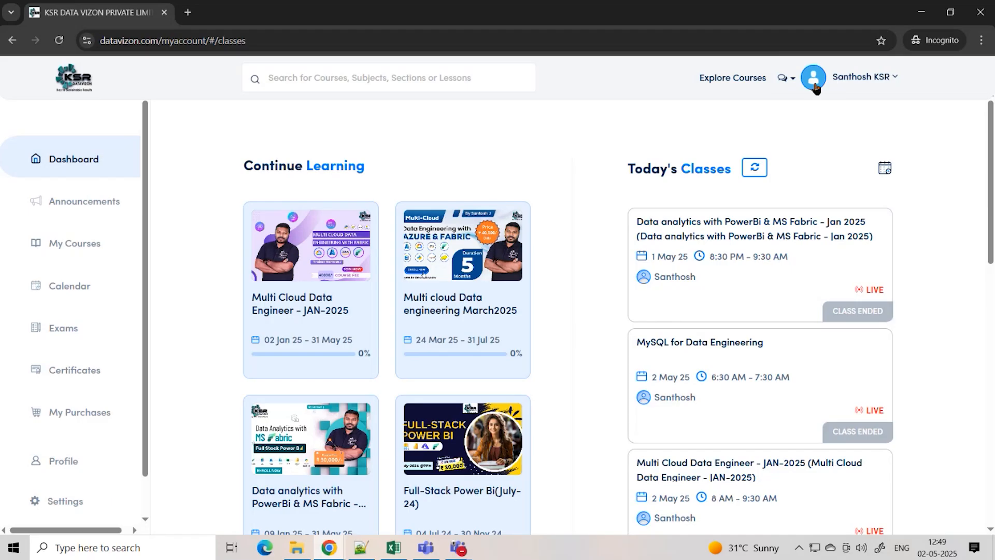
pyautogui.click(734, 80)
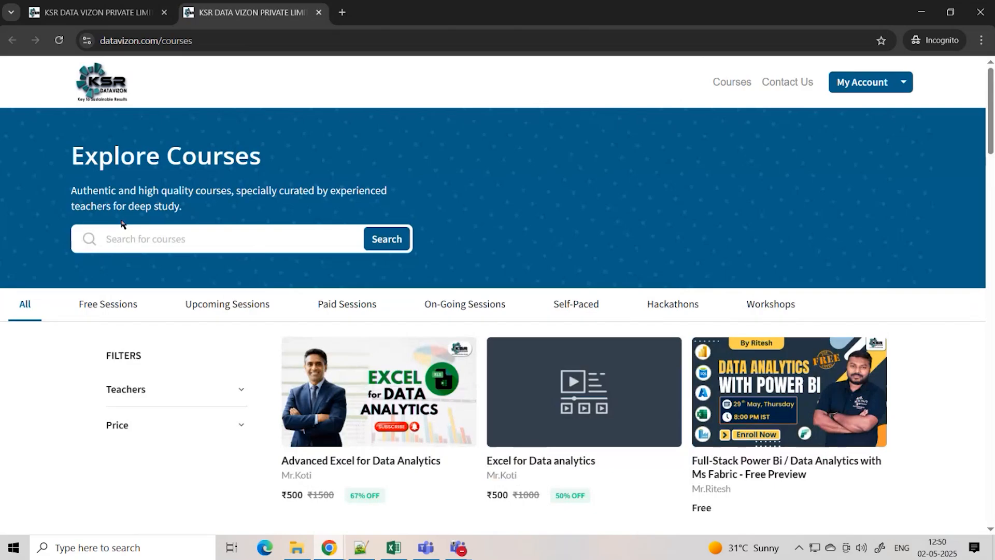
# Filter the catalogue to Upcoming Sessions, listing the five free-preview May courses
pyautogui.click(218, 311)
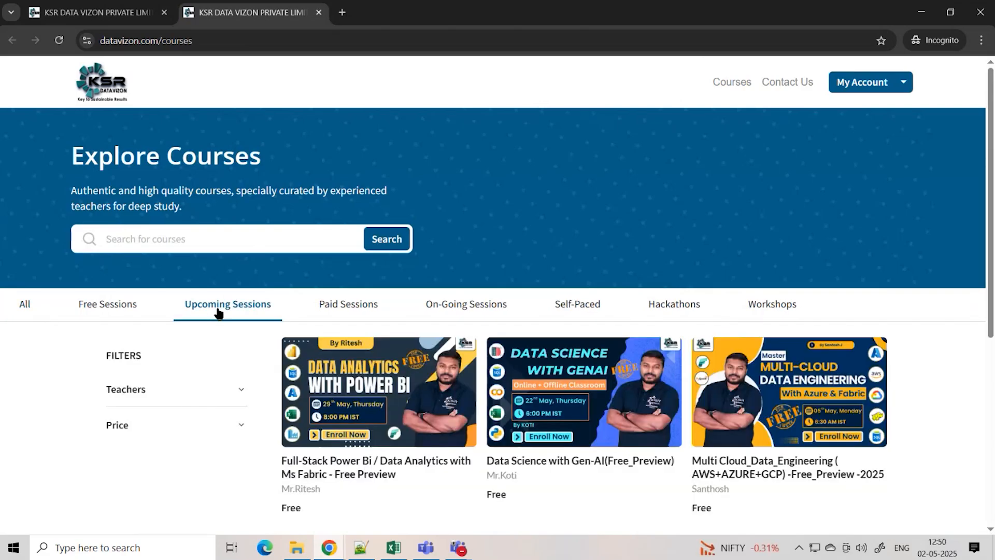
pyautogui.scroll(-3, 218, 312)
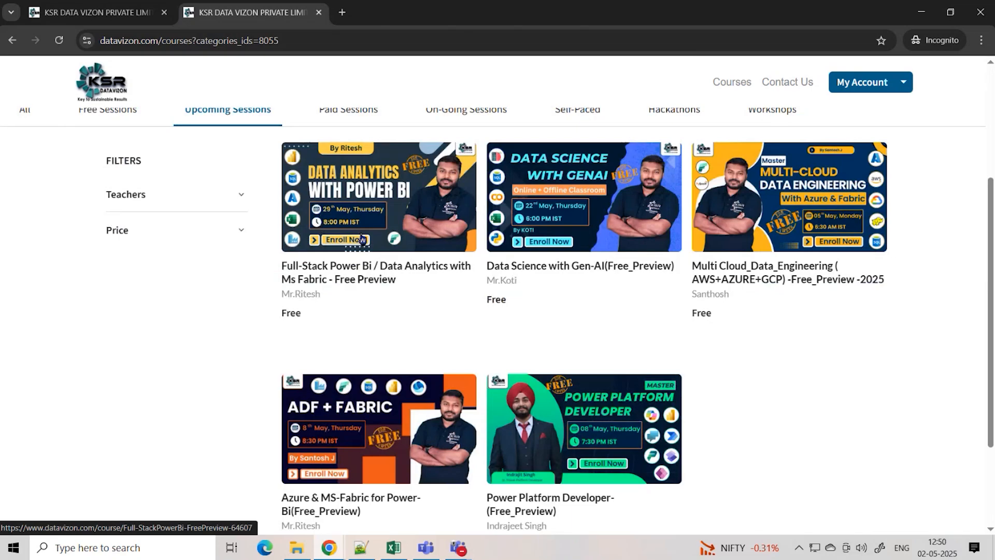
pyautogui.scroll(3, 362, 239)
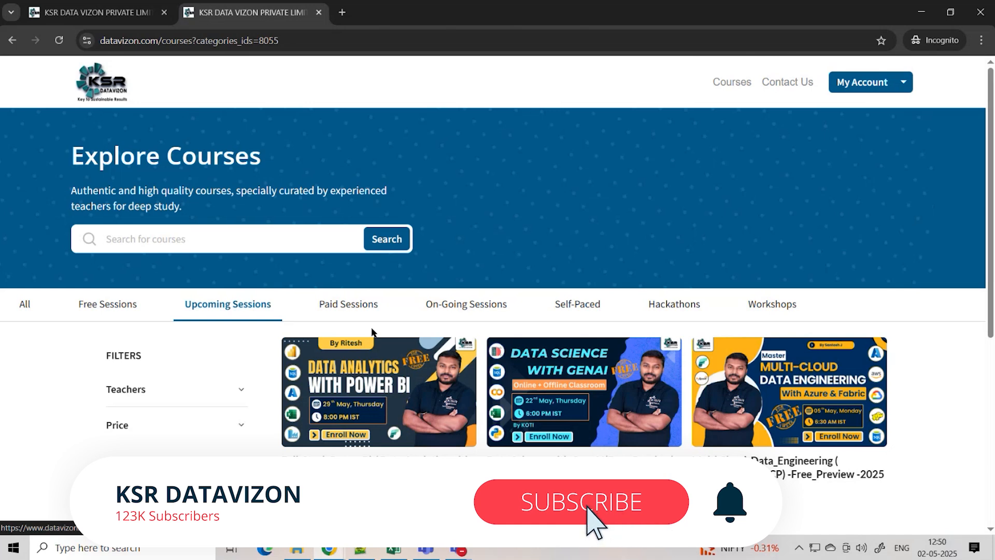
pyautogui.scroll(-3, 411, 309)
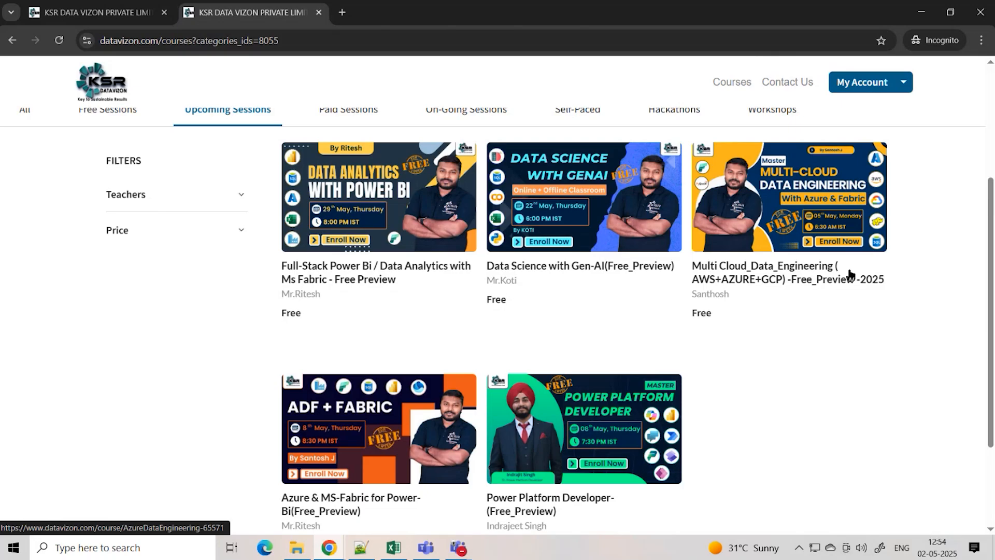
pyautogui.scroll(-2, 850, 273)
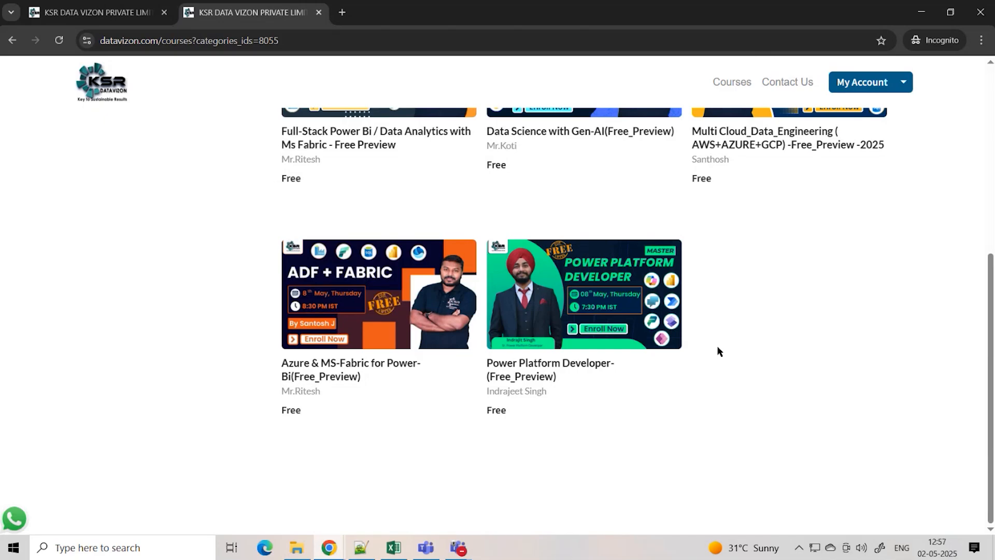
pyautogui.scroll(2, 719, 350)
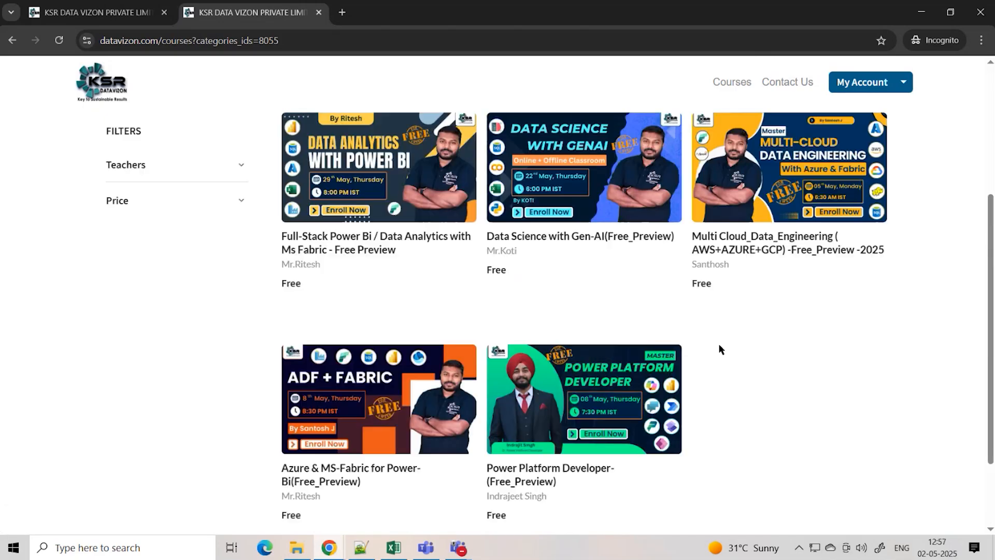
pyautogui.scroll(2, 720, 350)
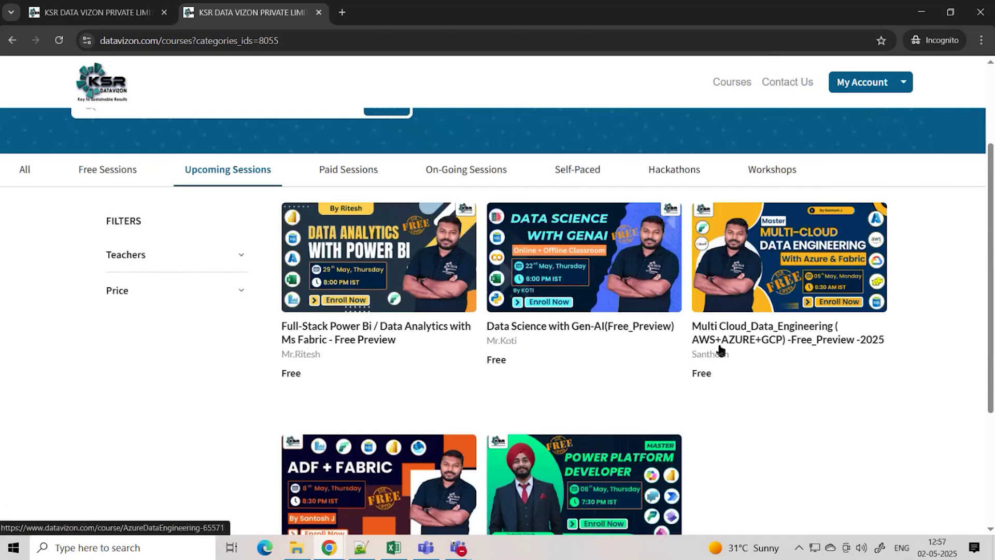
# Load the Contact Us page with the Bengaluru office address and phone numbers
pyautogui.click(785, 83)
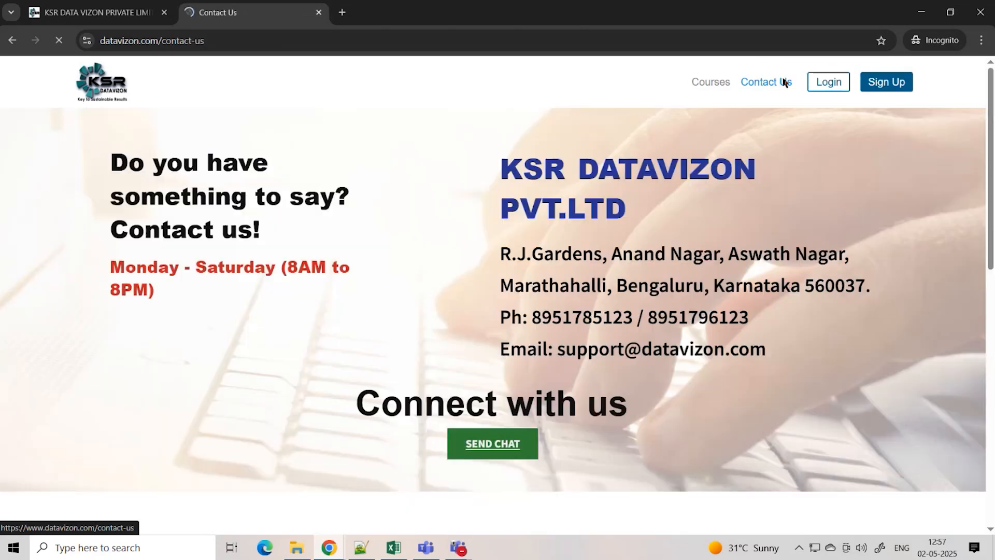